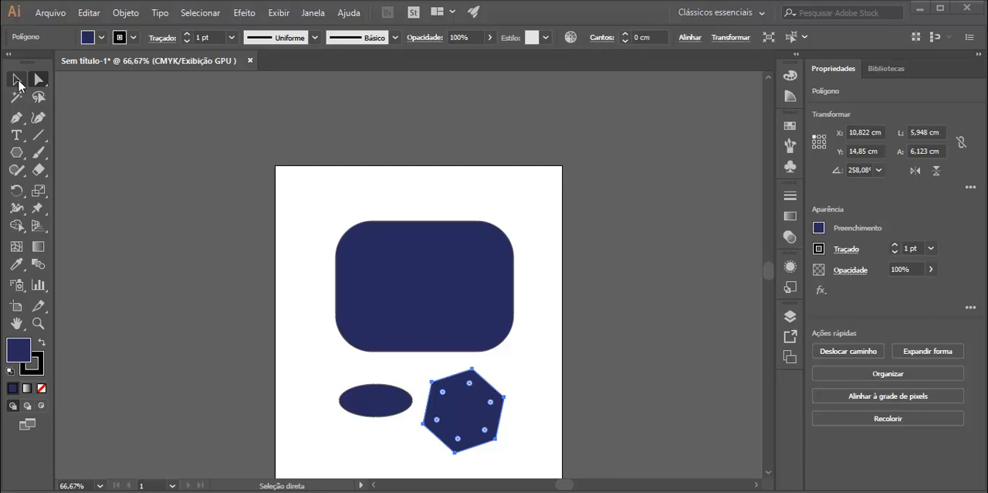
# Switch to the MeuPadrao workspace and view the hexagon at 100% zoom with the Selection tool active.
pyautogui.click(725, 13)
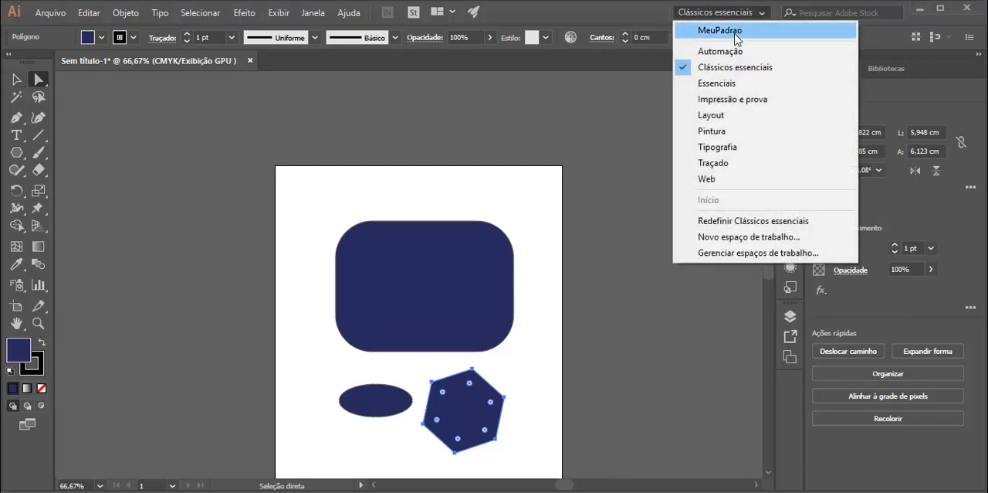
pyautogui.click(735, 35)
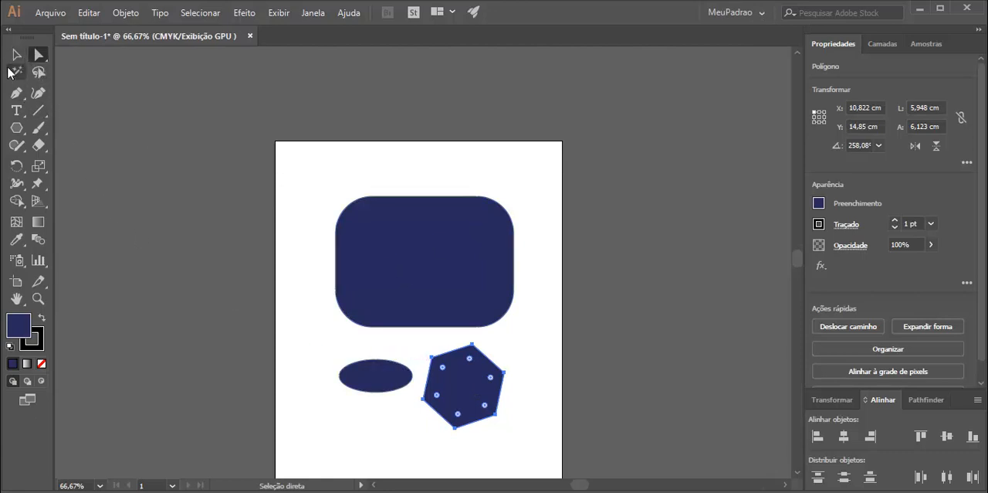
pyautogui.click(16, 54)
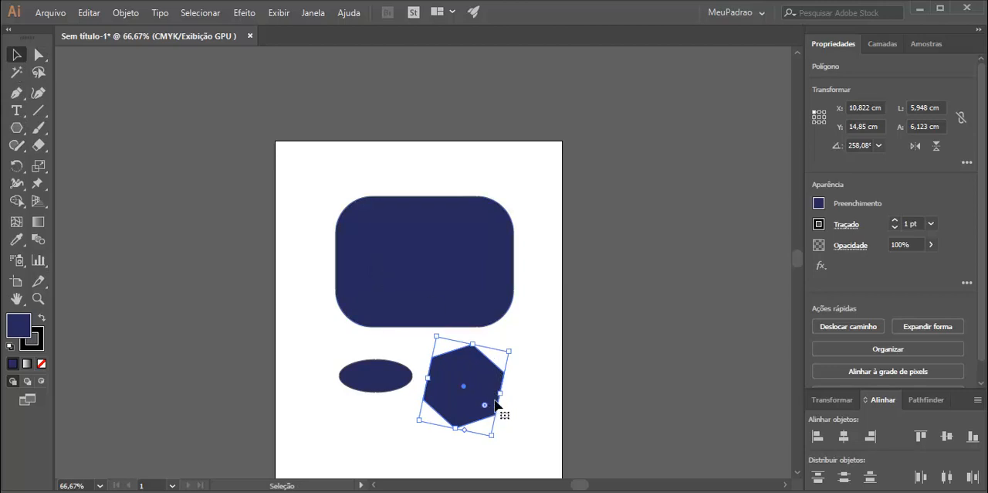
pyautogui.hotkey('ctrl', '1')
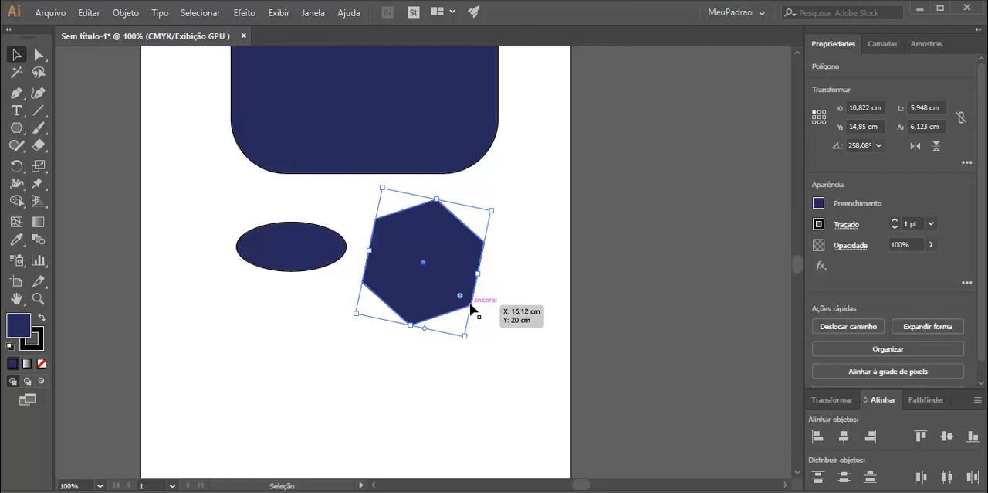
# Move the hexagon slightly down and to the right, and change it to a seven-sided polygon.
pyautogui.moveTo(471, 308); pyautogui.dragTo(439, 371)
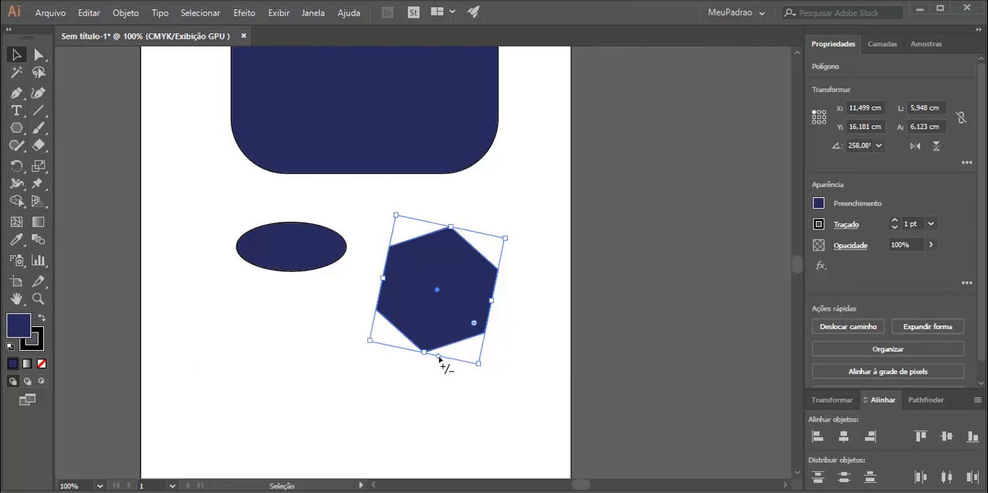
pyautogui.moveTo(439, 357)
pyautogui.mouseDown()
pyautogui.moveTo(451, 357)
pyautogui.moveTo(438, 357)
pyautogui.mouseUp()
pyautogui.moveTo(438, 359); pyautogui.dragTo(388, 360)
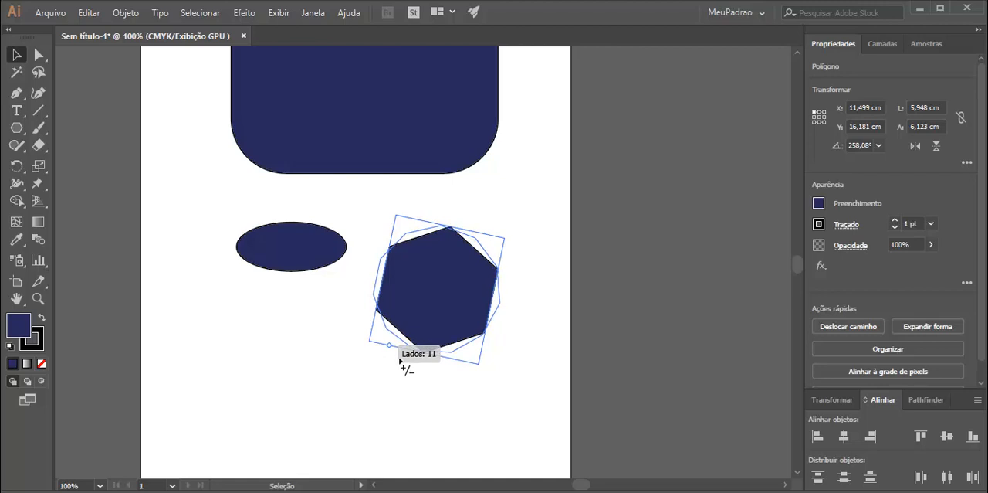
pyautogui.moveTo(399, 359); pyautogui.dragTo(429, 378)
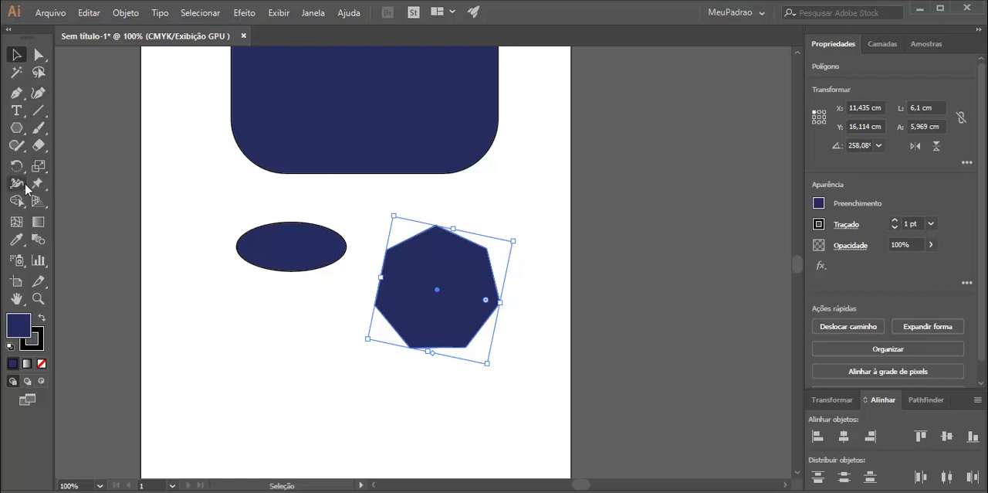
# Draw a tilted five-sided polygon about 4.5 cm wide at the artboard's left edge, below the ellipse.
pyautogui.click(16, 129)
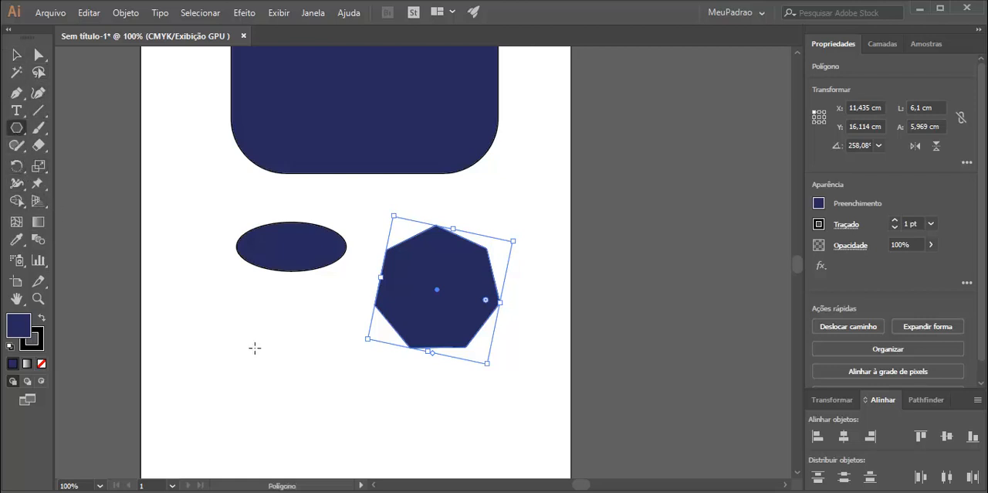
pyautogui.moveTo(189, 316); pyautogui.dragTo(224, 350)
pyautogui.press('Down')
pyautogui.press('Down')
pyautogui.press('Up')
pyautogui.press('Up')
pyautogui.press('Up')
pyautogui.press('Up')
pyautogui.press('Down')
pyautogui.press('Down')
pyautogui.press('Down')
pyautogui.press('Up')
pyautogui.press('Up')
pyautogui.press('Up')
pyautogui.press('Up')
pyautogui.press('Down')
pyautogui.press('Down')
pyautogui.press('Down')
pyautogui.press('Down')
pyautogui.press('Down')
pyautogui.press('Up')
pyautogui.press('Up')
pyautogui.press('Up')
pyautogui.press('Up')
pyautogui.press('Up')
pyautogui.press('Up')
pyautogui.press('Up')
pyautogui.press('Down')
pyautogui.press('Down')
pyautogui.press('Down')
pyautogui.press('Down')
pyautogui.press('Down')
pyautogui.press('Down')
# Draw a rectangle about 5.54 by 2.5 cm below the ellipse and the heptagon.
pyautogui.moveTo(15, 128); pyautogui.dragTo(66, 131)
pyautogui.moveTo(307, 371); pyautogui.dragTo(421, 422)
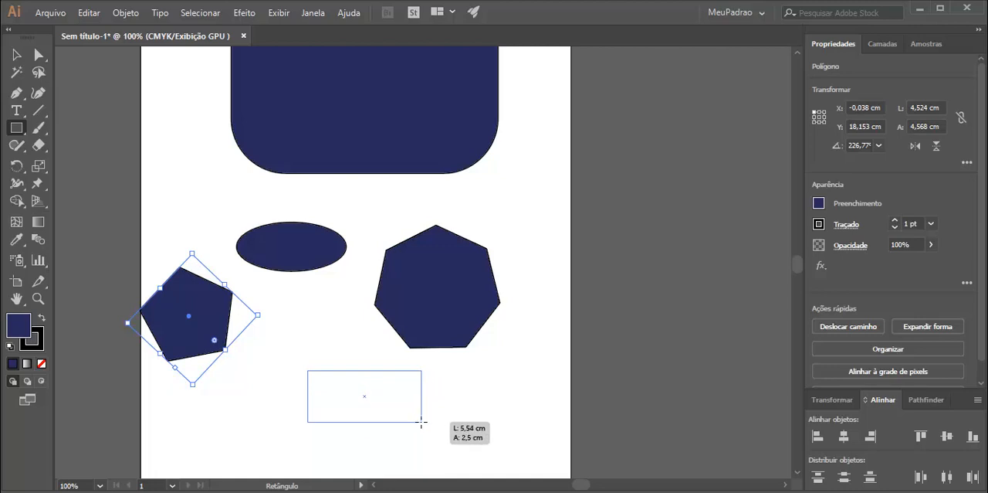
pyautogui.moveTo(421, 422)
pyautogui.mouseDown()
pyautogui.moveTo(421, 479)
pyautogui.moveTo(421, 422)
pyautogui.mouseUp()
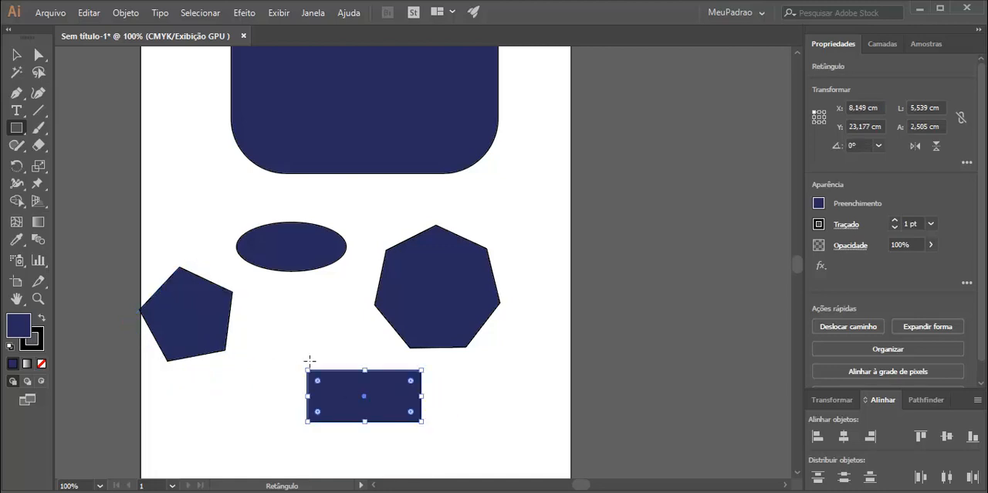
# Draw a tilted five-pointed star about 5.4 by 5.6 cm beside the rectangle, below the heptagon.
pyautogui.moveTo(16, 128); pyautogui.dragTo(172, 201)
pyautogui.moveTo(285, 308); pyautogui.dragTo(492, 414)
pyautogui.press('Up')
pyautogui.press('Up')
pyautogui.press('Up')
pyautogui.press('Up')
pyautogui.press('Up')
pyautogui.press('Down')
pyautogui.press('Down')
pyautogui.press('Down')
pyautogui.press('Down')
pyautogui.press('Down')
pyautogui.press('Down')
pyautogui.press('Up')
pyautogui.press('Up')
pyautogui.press('Down')
# Move the star slightly left towards the rectangle and narrow it slightly to about 5.39 cm wide.
pyautogui.click(16, 55)
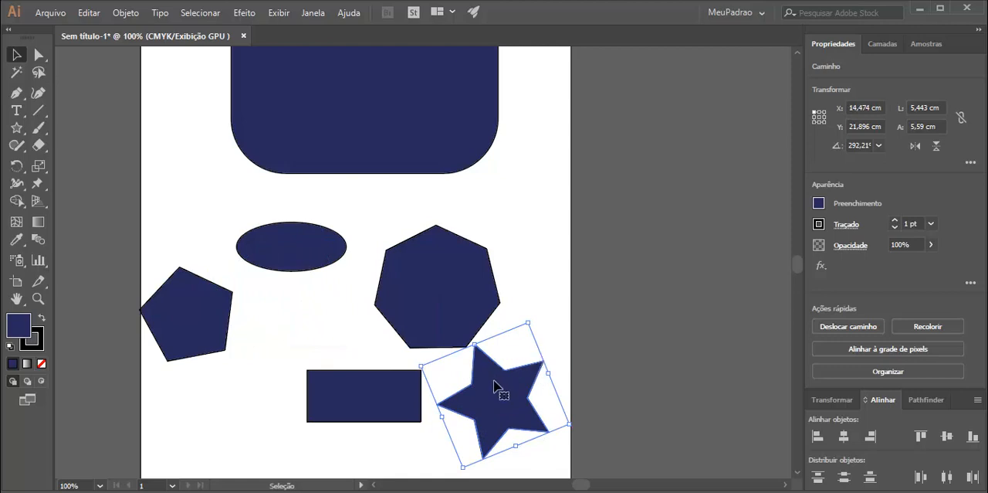
pyautogui.moveTo(501, 388); pyautogui.dragTo(484, 387)
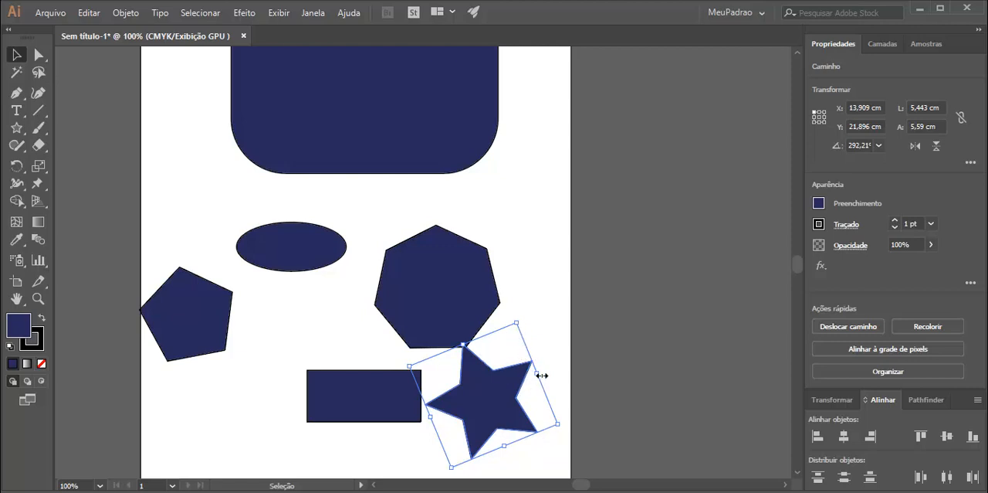
pyautogui.moveTo(538, 372); pyautogui.dragTo(531, 390)
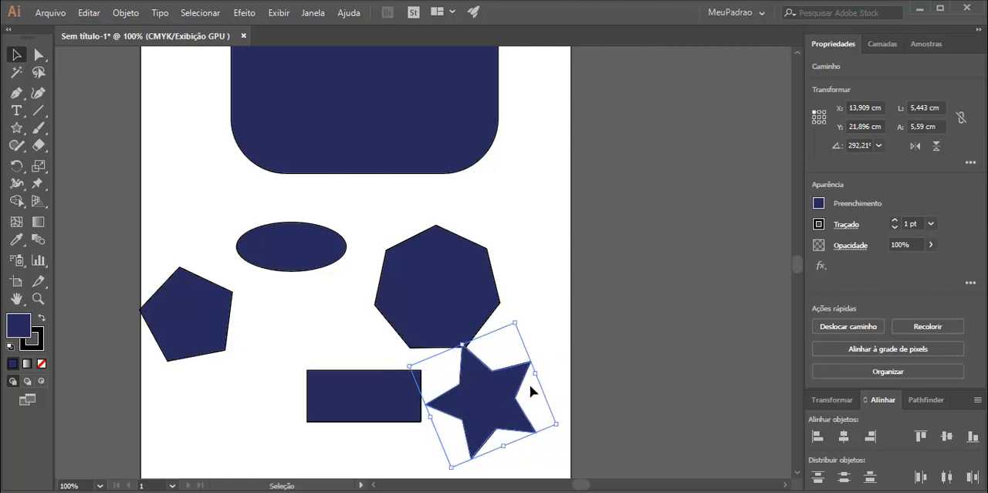
# Try rounding the star's corners by its live corner handles with the Direct Selection tool.
pyautogui.click(39, 55)
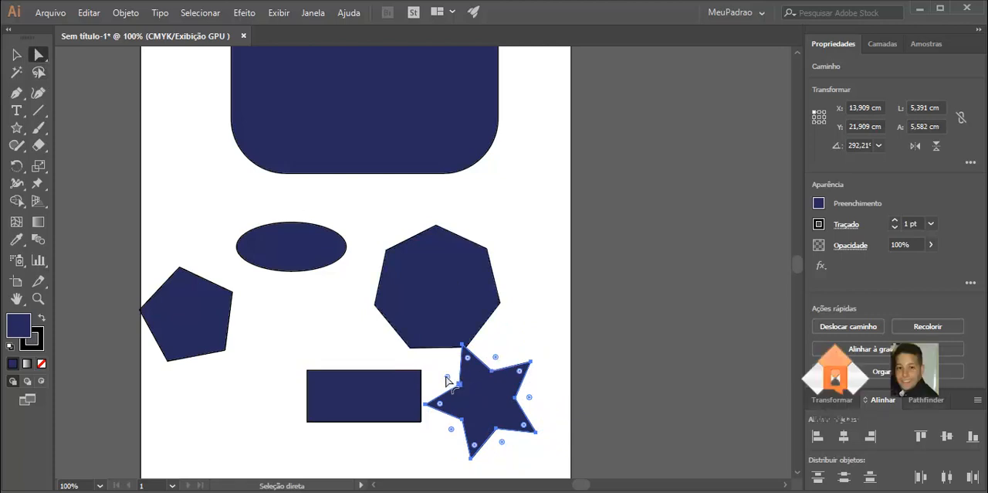
pyautogui.moveTo(447, 377); pyautogui.dragTo(422, 333)
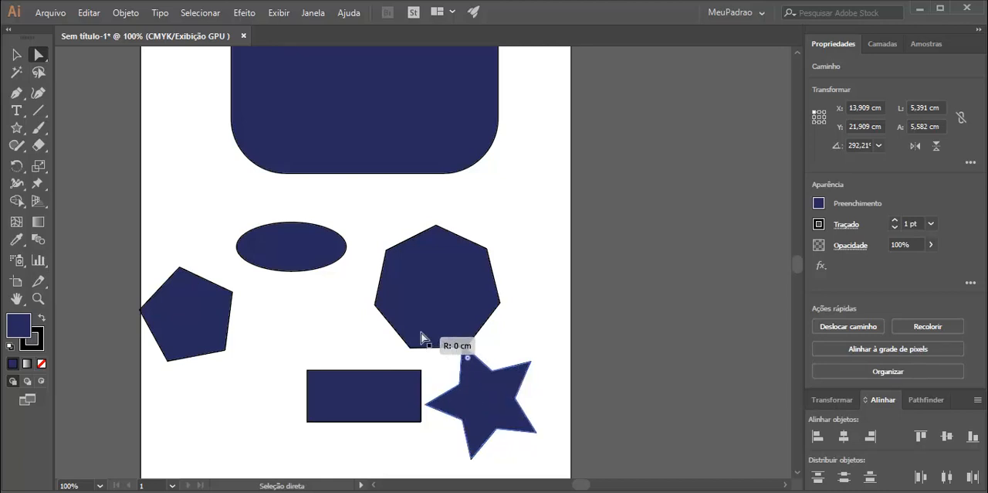
pyautogui.moveTo(503, 448); pyautogui.dragTo(563, 410)
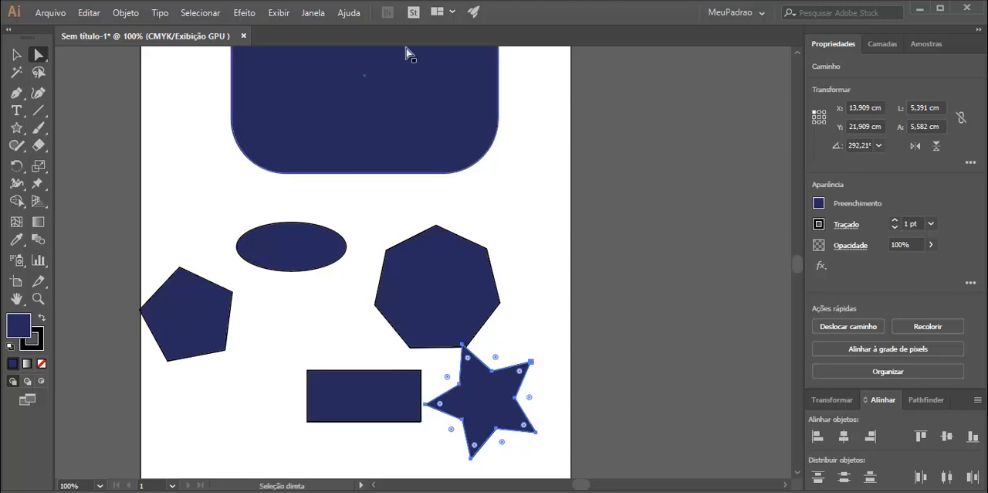
# Switch to the Clássicos essenciais workspace to try its selection tools, and return to MeuPadrao.
pyautogui.click(730, 13)
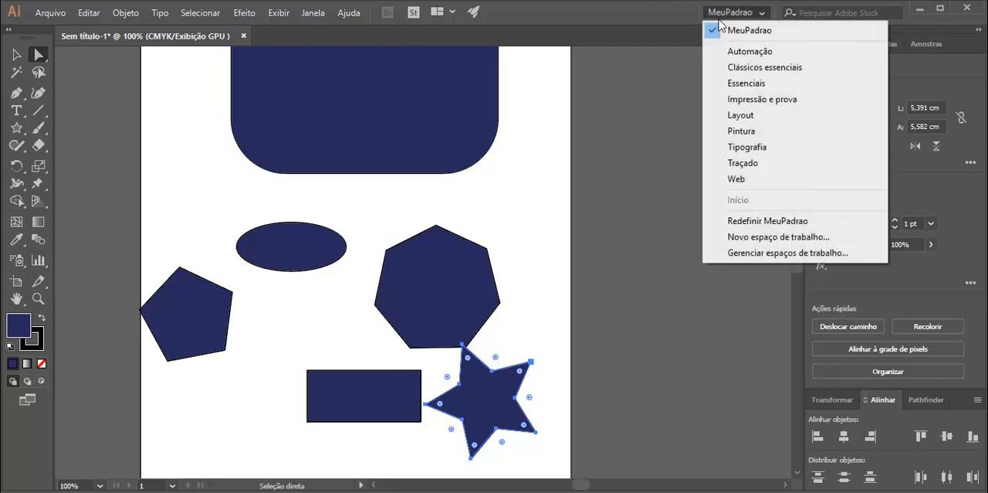
pyautogui.click(738, 68)
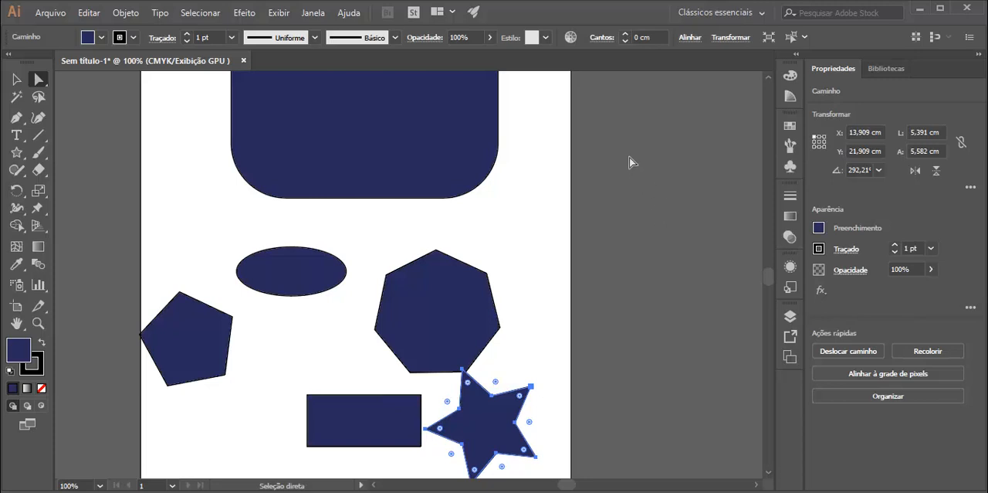
pyautogui.click(15, 81)
pyautogui.click(39, 79)
pyautogui.click(757, 12)
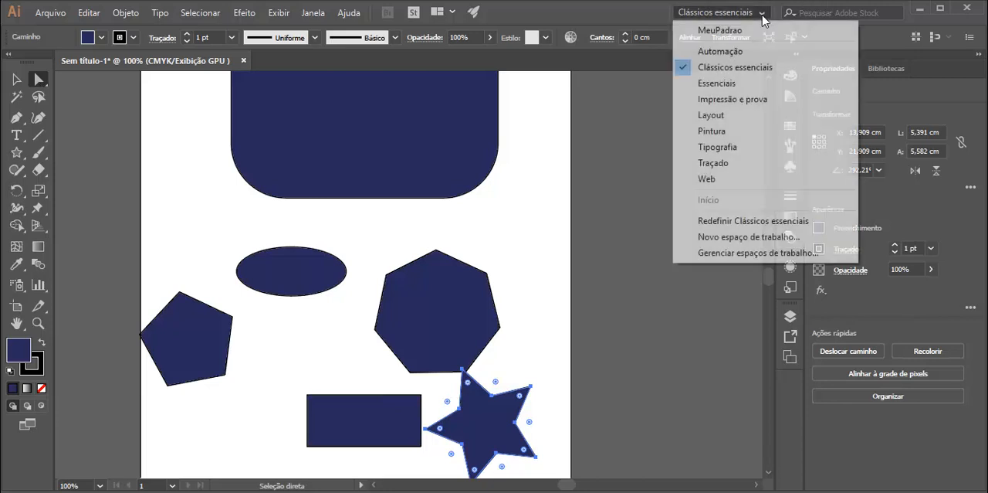
pyautogui.click(752, 32)
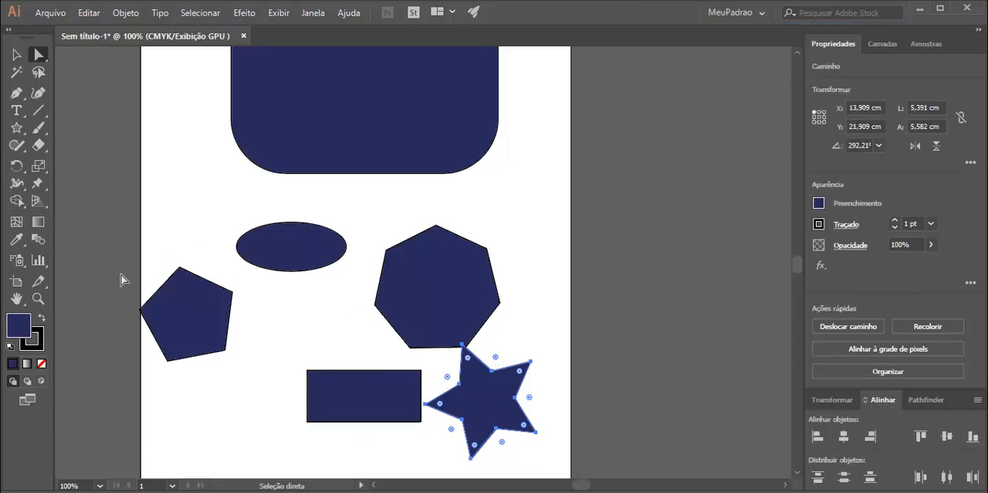
# Select all the shapes on the artboard and delete them.
pyautogui.click(15, 132)
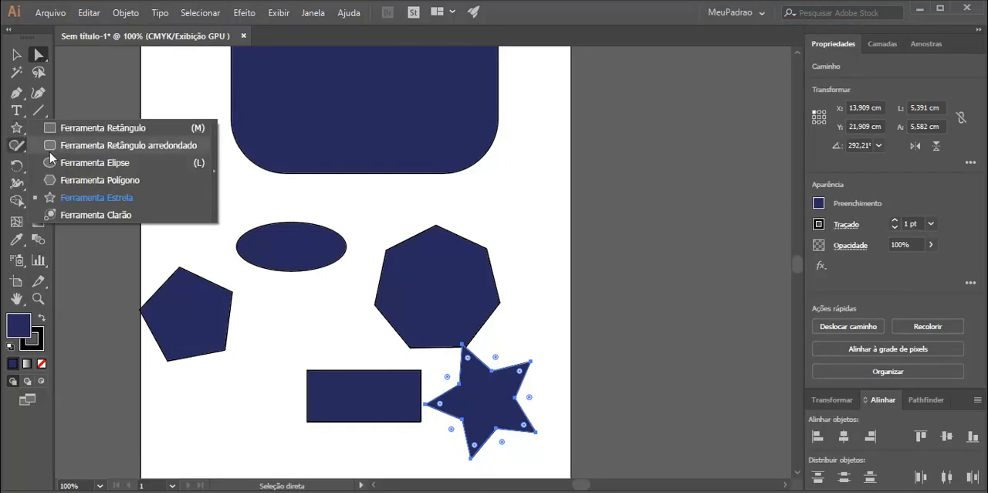
pyautogui.click(536, 230)
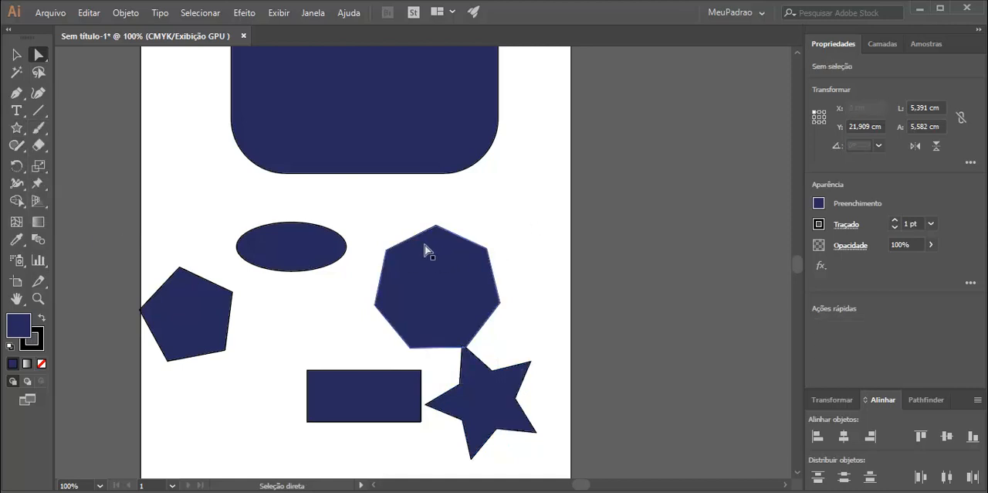
pyautogui.scroll(1, 423, 251)
pyautogui.scroll(-2, 424, 251)
pyautogui.hotkey('ctrl', 'a')
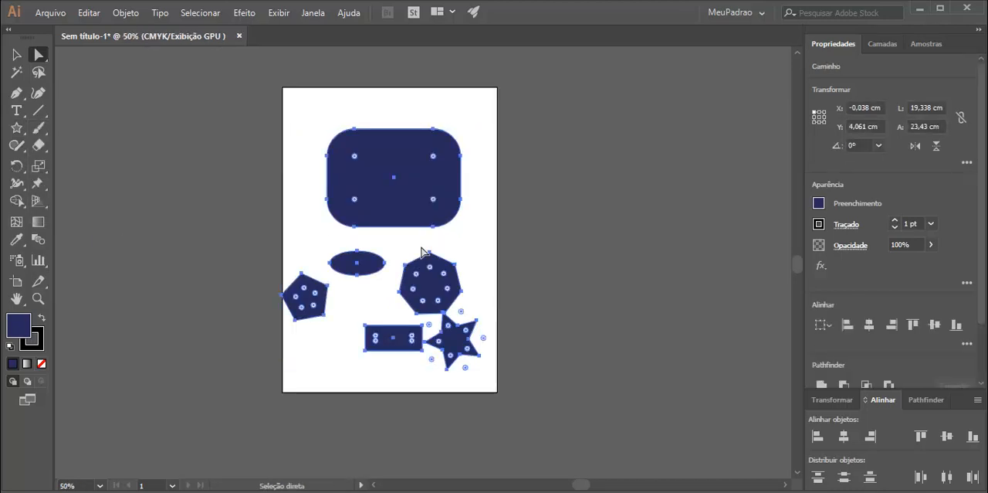
pyautogui.press('Delete')
pyautogui.scroll(1, 424, 252)
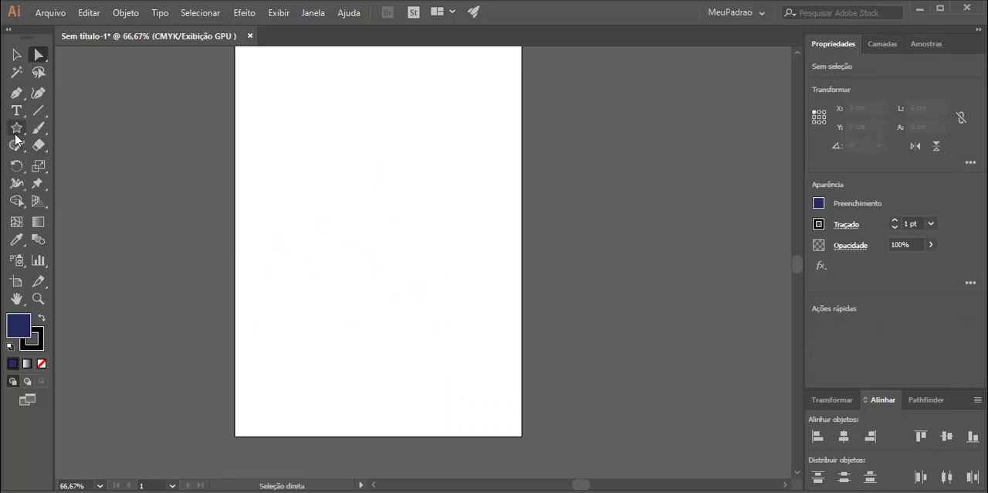
# Draw a large lens flare with rays and rings in the upper part of the empty artboard using the Flare tool.
pyautogui.moveTo(16, 128); pyautogui.dragTo(108, 215)
pyautogui.moveTo(318, 160); pyautogui.dragTo(380, 201)
pyautogui.moveTo(311, 254); pyautogui.dragTo(312, 254)
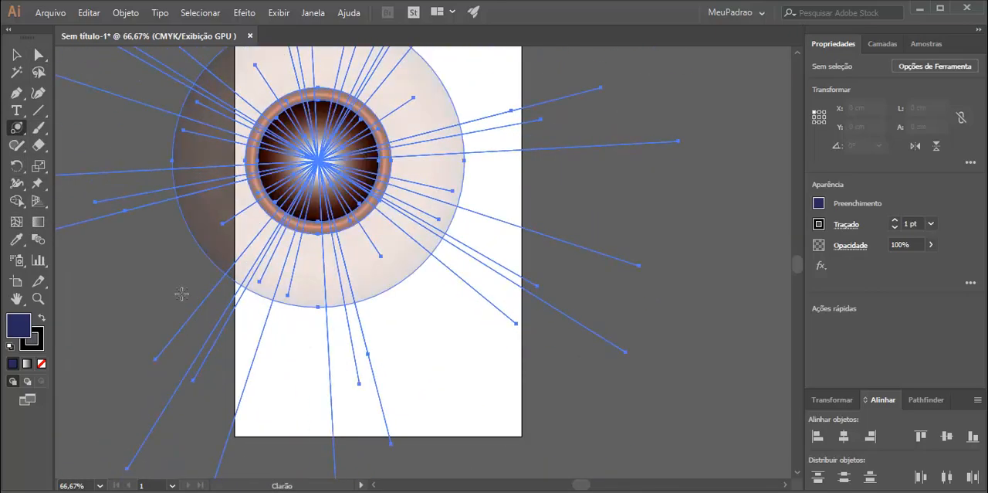
# Move the flare down and to the right, towards the middle of the artboard.
pyautogui.press('v')
pyautogui.moveTo(283, 131); pyautogui.dragTo(371, 210)
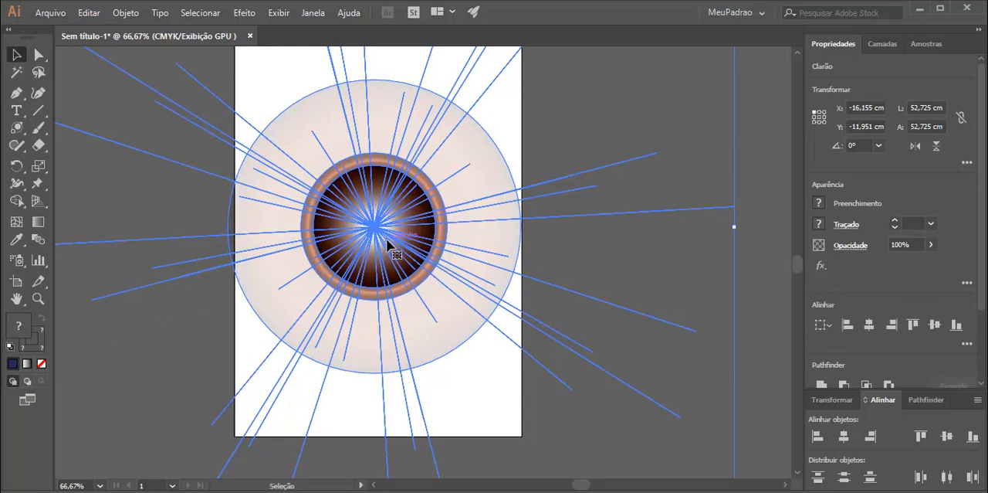
pyautogui.moveTo(675, 212); pyautogui.dragTo(679, 232)
pyautogui.moveTo(391, 242)
pyautogui.mouseDown()
pyautogui.moveTo(410, 228)
pyautogui.moveTo(389, 246)
pyautogui.mouseUp()
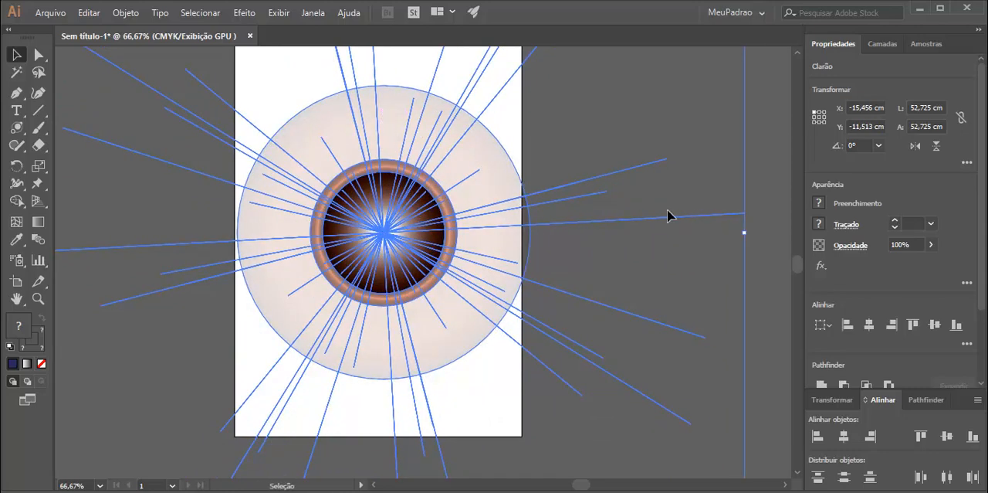
# Try moving the flare further up and to the right, and undo that move.
pyautogui.hotkey('ctrl', '-')
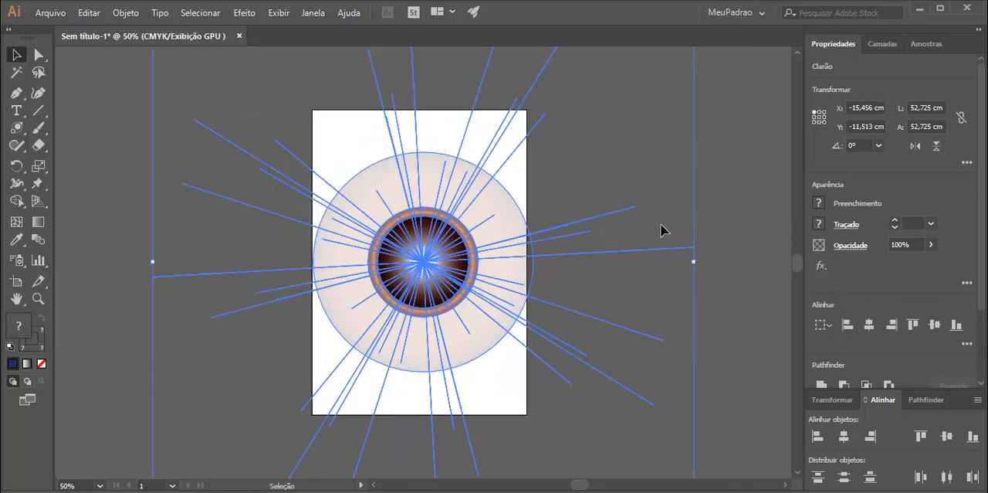
pyautogui.moveTo(541, 249); pyautogui.dragTo(555, 221)
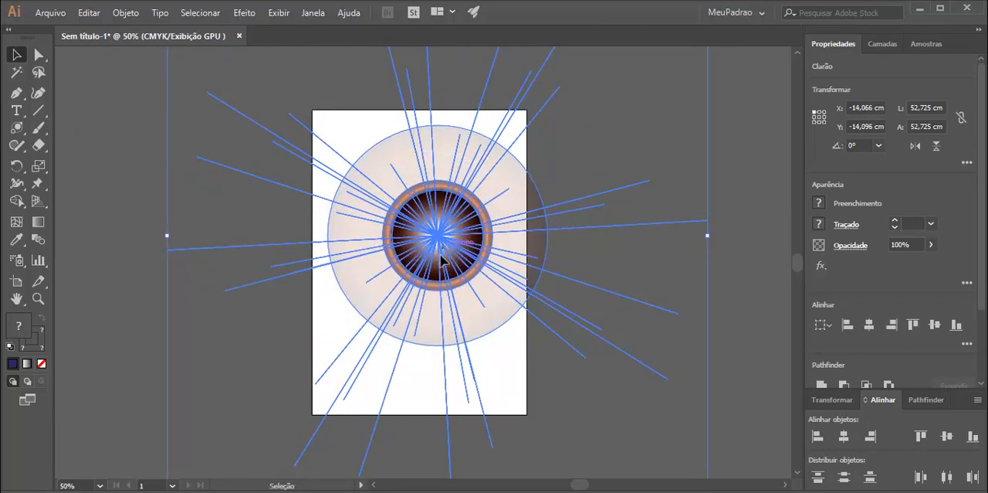
pyautogui.hotkey('ctrl', 'z')
# Try reshaping the flare by its anchor points with Direct Selection, and centre the whole flare horizontally over the artboard.
pyautogui.click(38, 55)
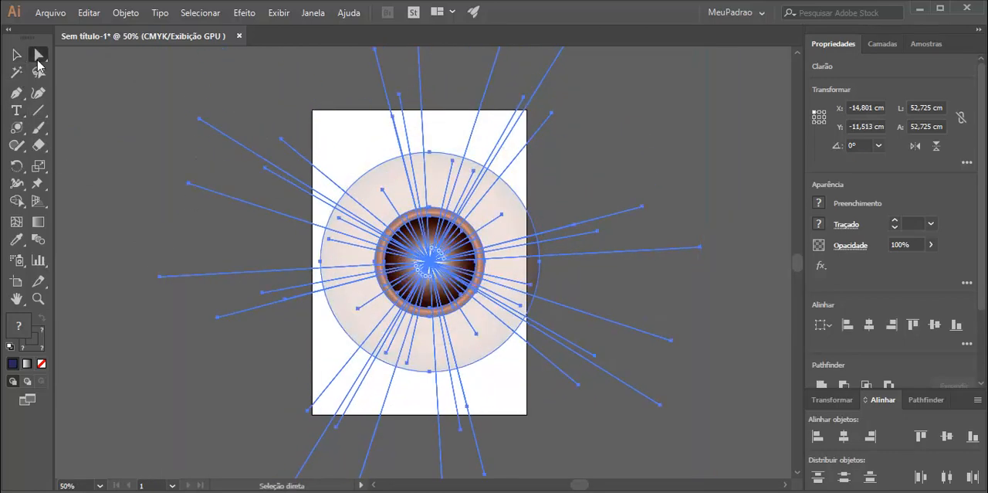
pyautogui.moveTo(386, 195)
pyautogui.mouseDown()
pyautogui.moveTo(402, 221)
pyautogui.moveTo(386, 187)
pyautogui.moveTo(407, 185)
pyautogui.moveTo(393, 186)
pyautogui.mouseUp()
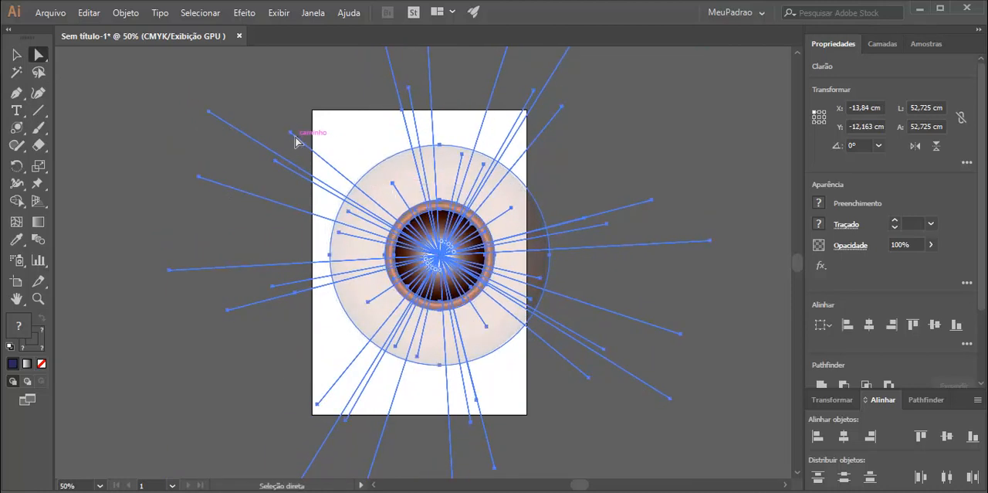
pyautogui.moveTo(296, 141); pyautogui.dragTo(298, 144)
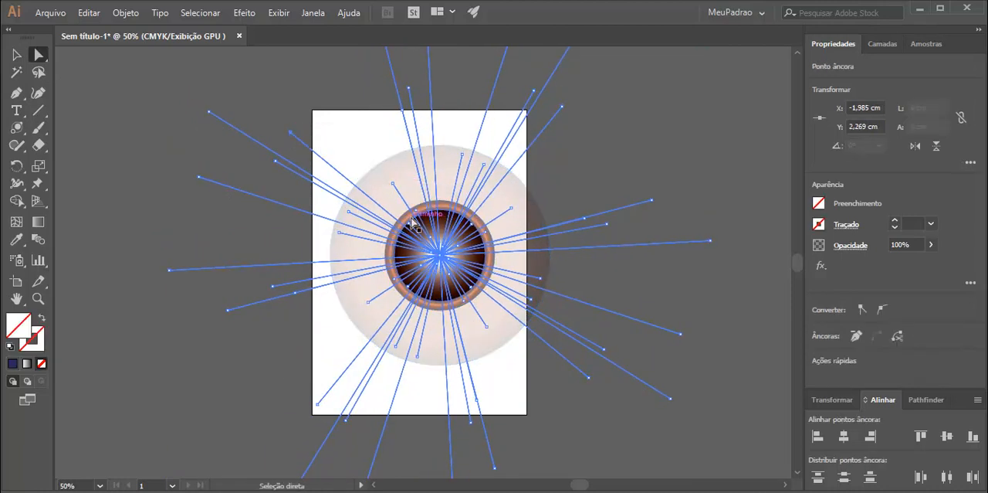
pyautogui.moveTo(414, 222); pyautogui.dragTo(443, 310)
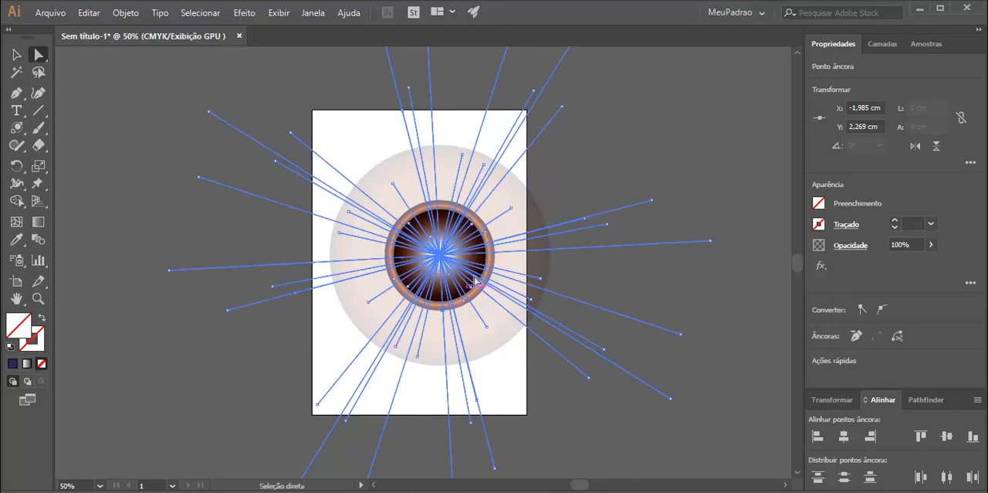
pyautogui.click(427, 225)
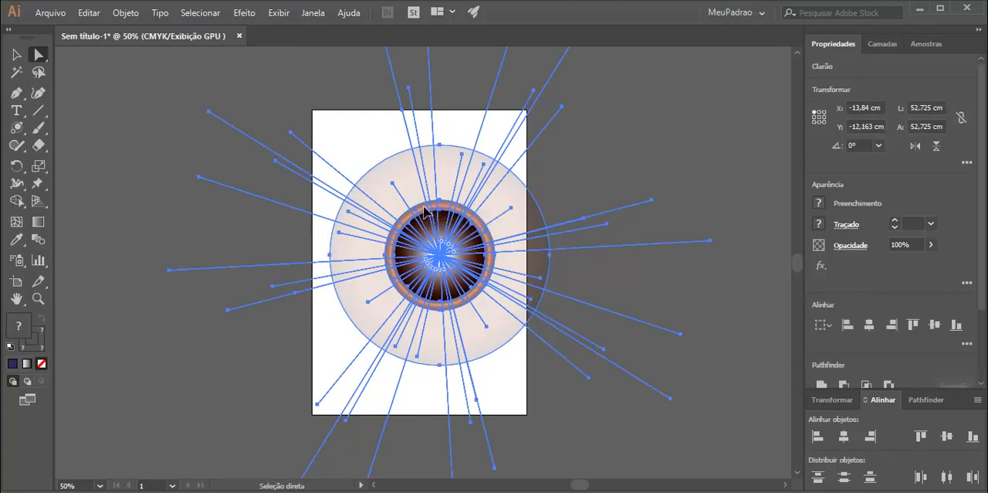
pyautogui.moveTo(402, 158); pyautogui.dragTo(379, 149)
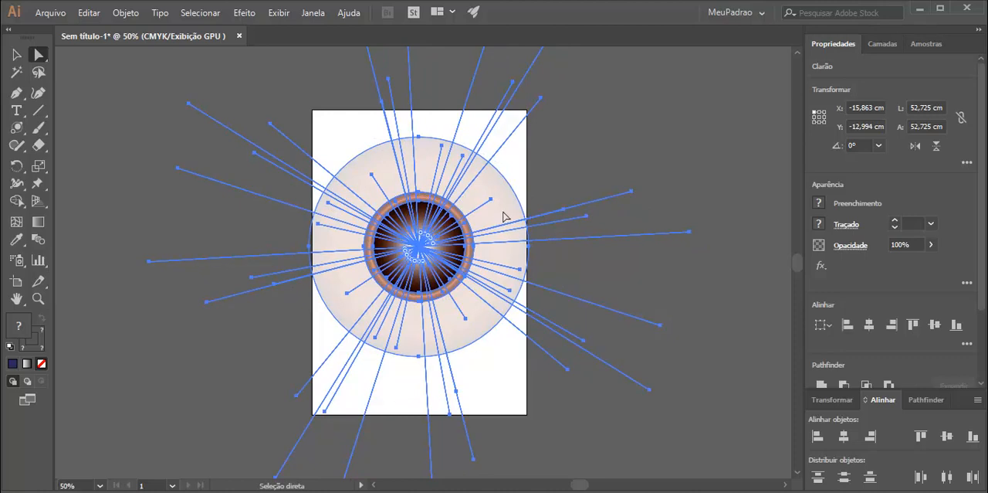
# Set the opacity of the whole lens flare to 50% and deselect it.
pyautogui.hotkey('ctrl', '-')
pyautogui.hotkey('ctrl', '-')
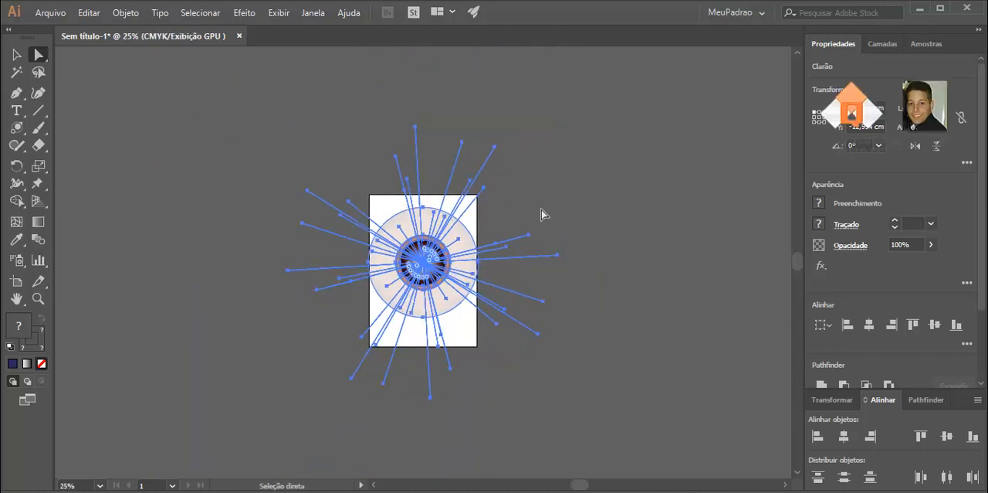
pyautogui.click(916, 244)
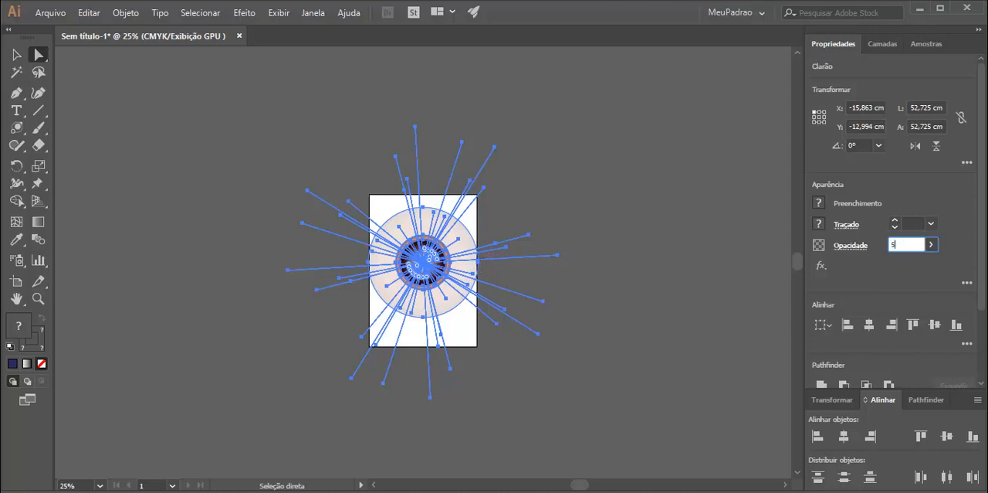
pyautogui.write('50')
pyautogui.press('Return')
pyautogui.click(590, 335)
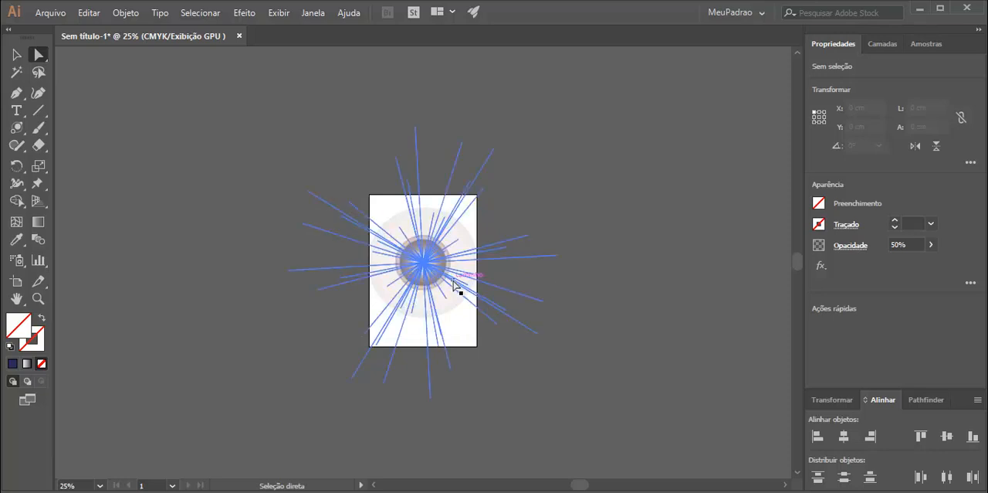
# Select the whole lens flare with the Selection tool and delete it from the artboard.
pyautogui.click(415, 268)
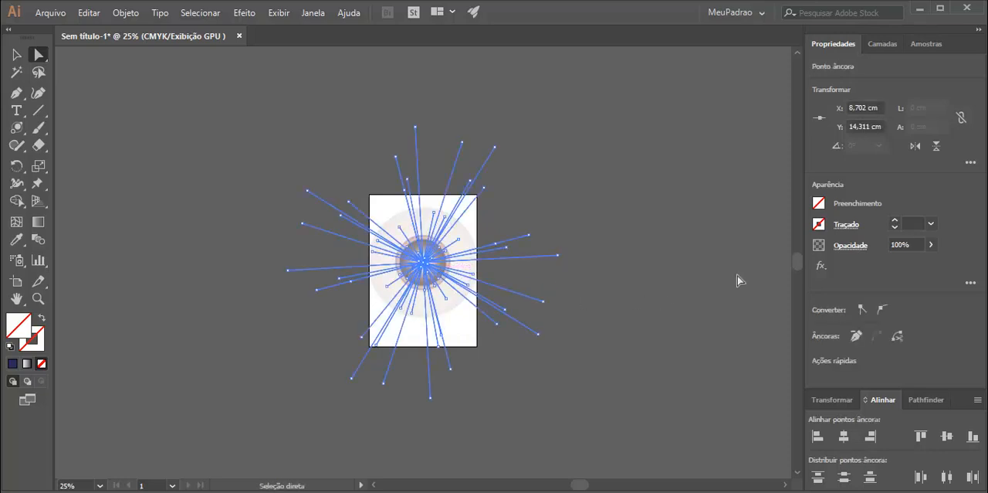
pyautogui.click(16, 54)
pyautogui.moveTo(441, 264); pyautogui.dragTo(489, 268)
pyautogui.press('Delete')
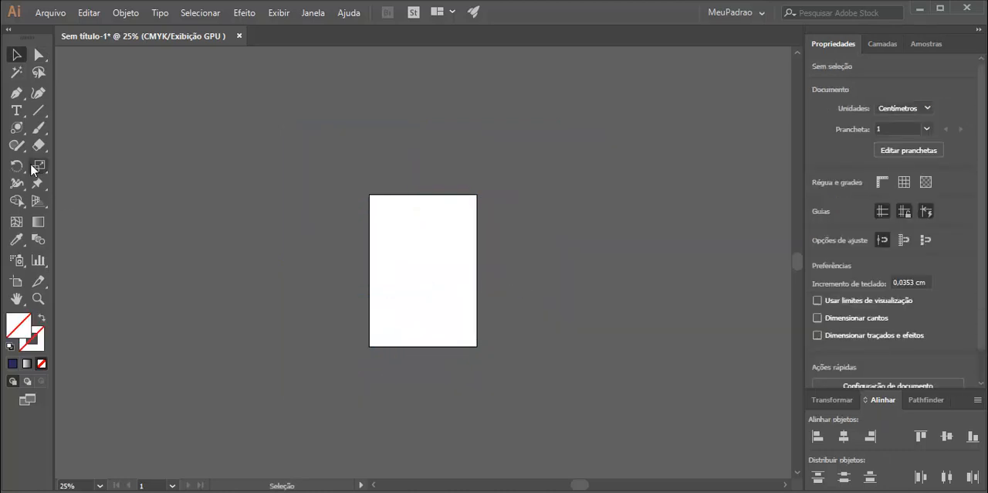
# Draw a rectangle about 15 cm wide and 11.8 cm high in the upper half of the empty artboard.
pyautogui.hotkey('ctrl', '+')
pyautogui.hotkey('ctrl', '+')
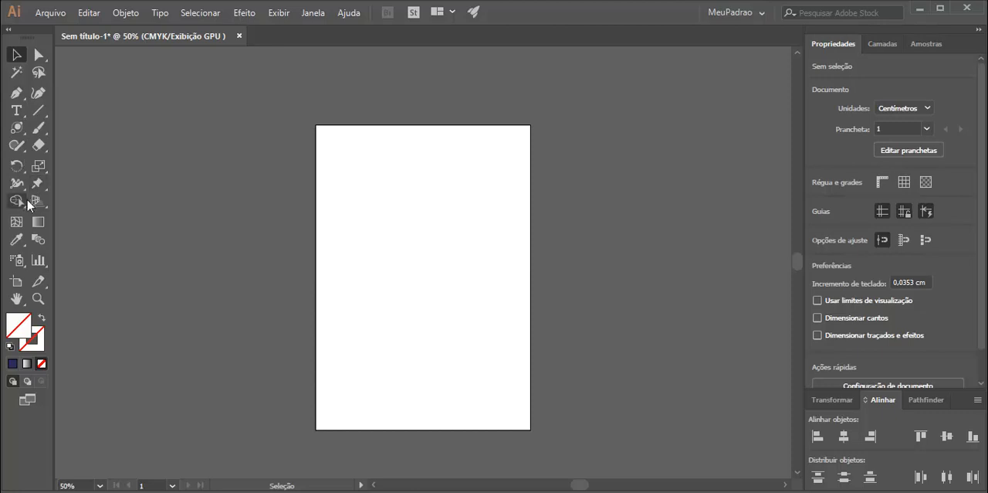
pyautogui.click(17, 145)
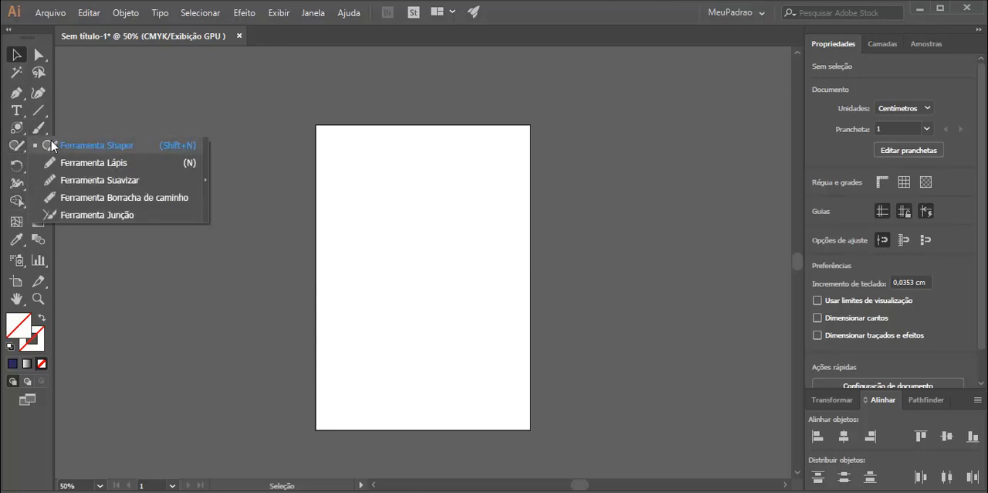
pyautogui.click(20, 129)
pyautogui.click(77, 128)
pyautogui.moveTo(337, 155); pyautogui.dragTo(491, 277)
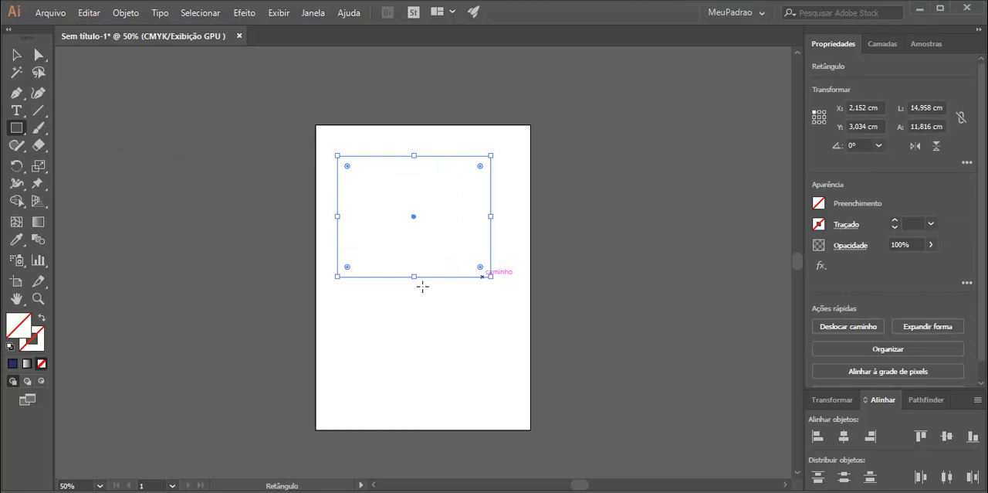
# Fill the rectangle with a bright red, DB0E0E.
pyautogui.doubleClick(21, 332)
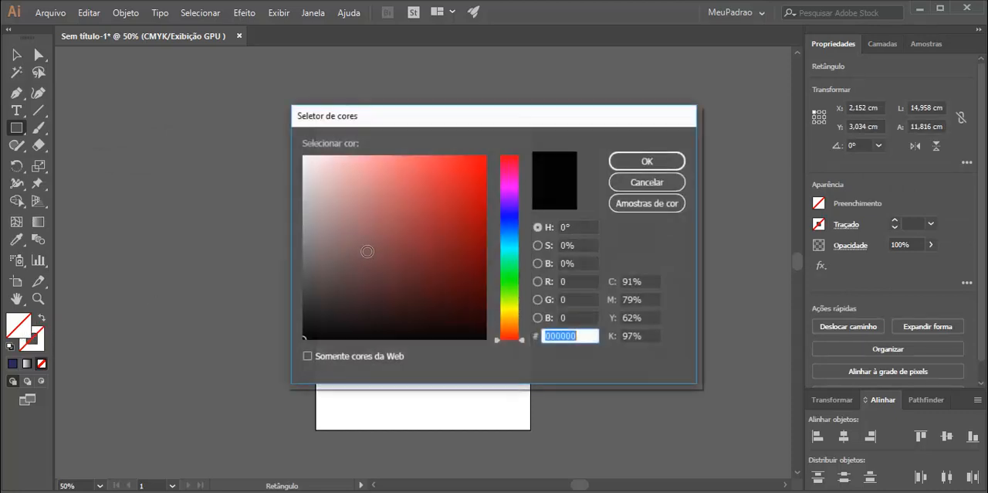
pyautogui.click(466, 200)
pyautogui.click(474, 178)
pyautogui.click(624, 163)
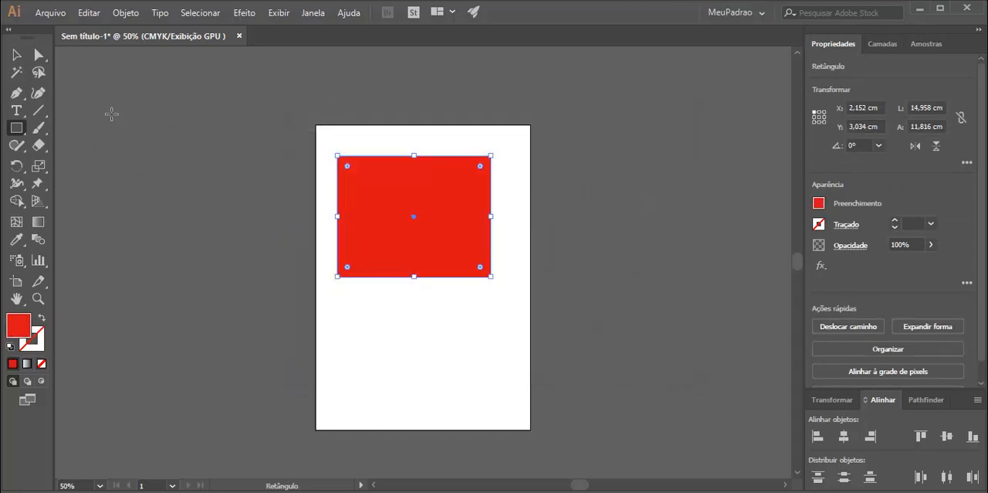
pyautogui.click(16, 55)
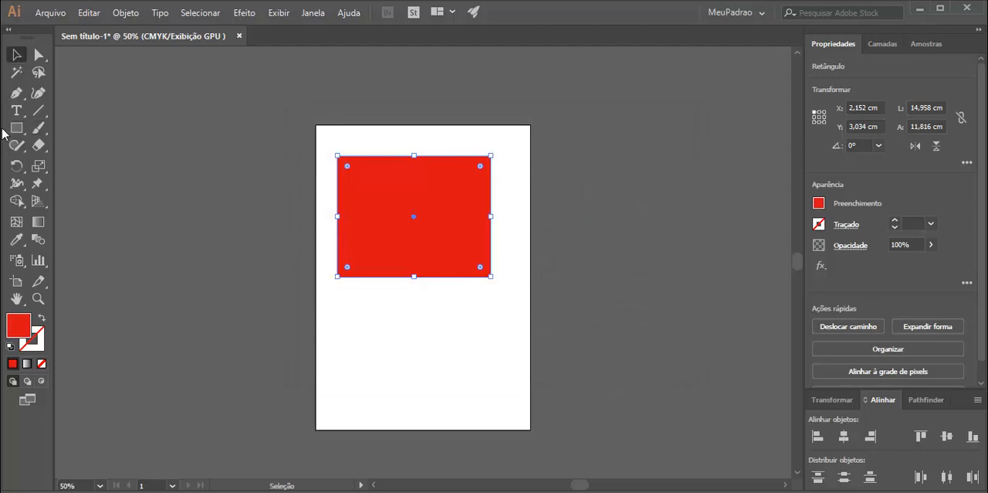
# Draw a second rectangle about 20.5 by 6.4 cm across the artboard, overlapping the lower part of the red one.
pyautogui.click(16, 128)
pyautogui.moveTo(316, 244); pyautogui.dragTo(525, 309)
pyautogui.click(17, 55)
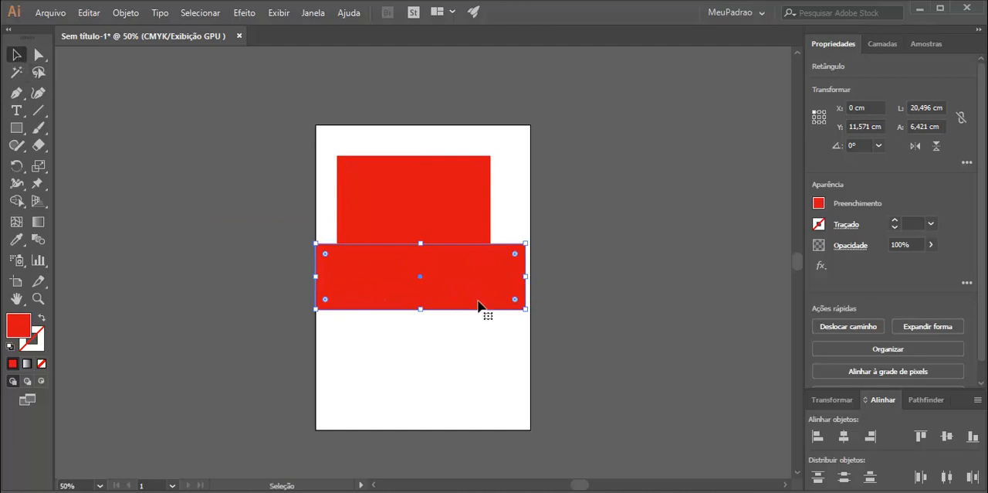
# Fill the wide rectangle with blue, 1438AD, and shift it slightly up and to the right.
pyautogui.doubleClick(21, 324)
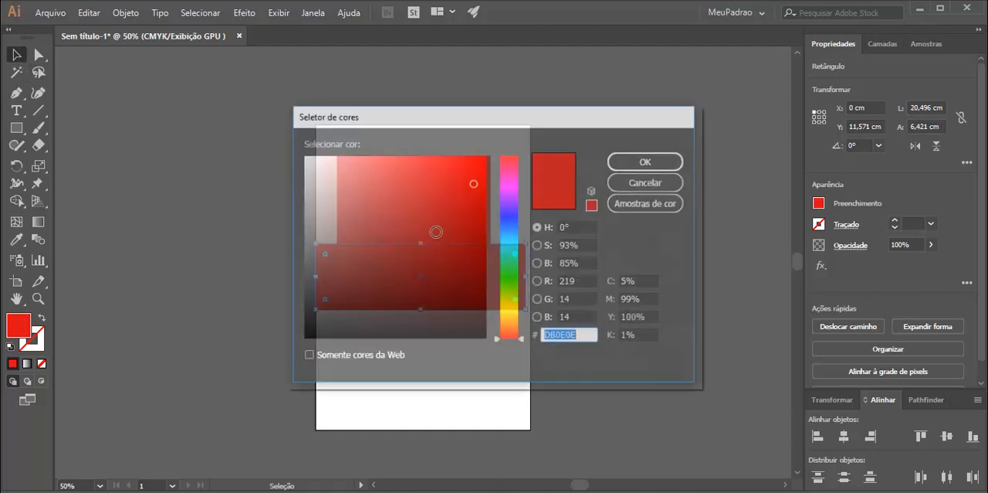
pyautogui.click(511, 223)
pyautogui.click(471, 216)
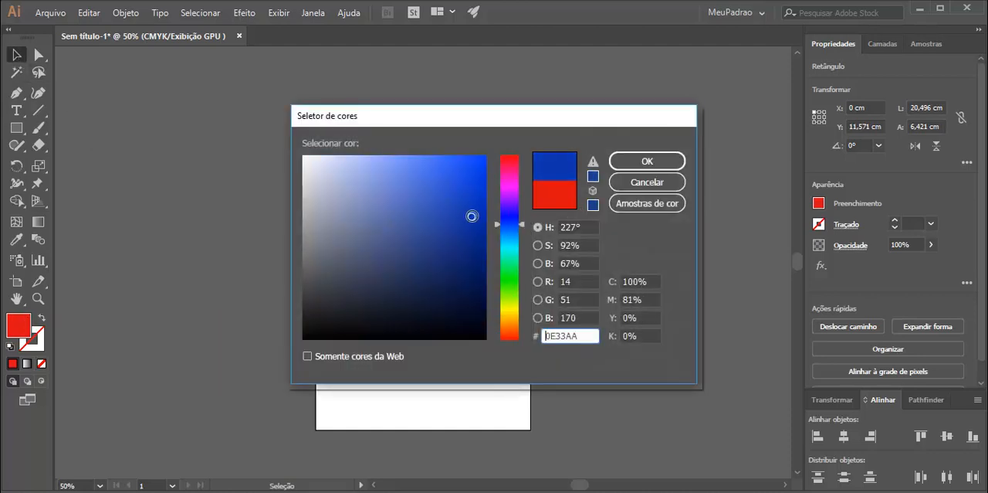
pyautogui.click(647, 161)
pyautogui.moveTo(400, 269); pyautogui.dragTo(402, 264)
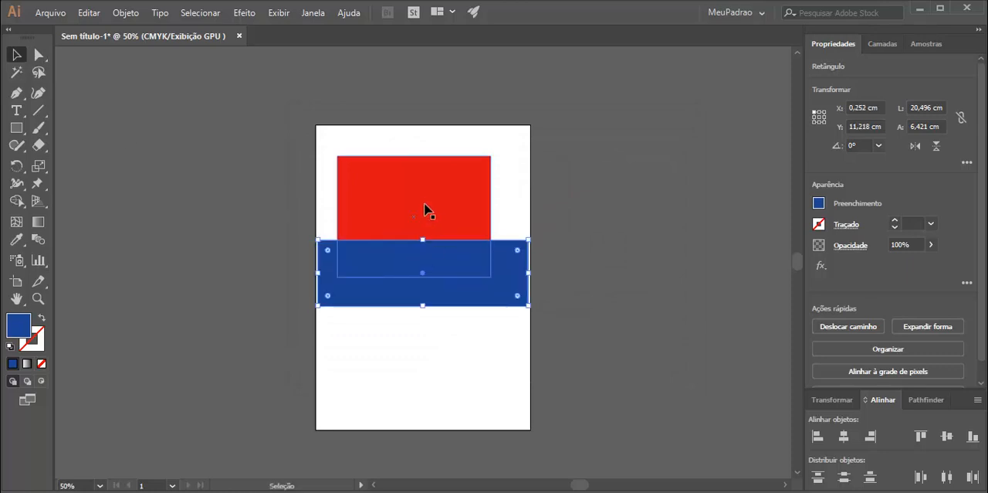
# Set the blue rectangle's opacity to 30%.
pyautogui.click(915, 244)
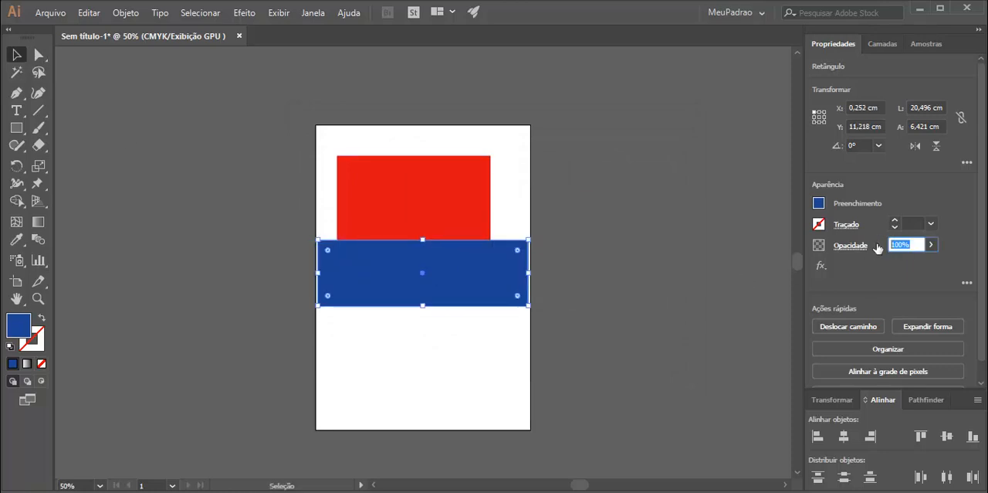
pyautogui.write('30')
pyautogui.press('Return')
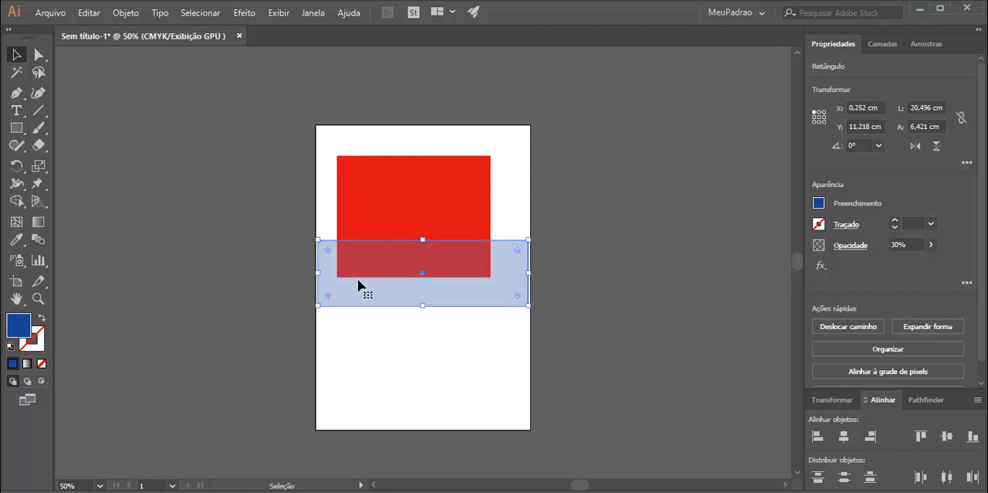
# Set the blue rectangle's opacity to 70%.
pyautogui.click(914, 244)
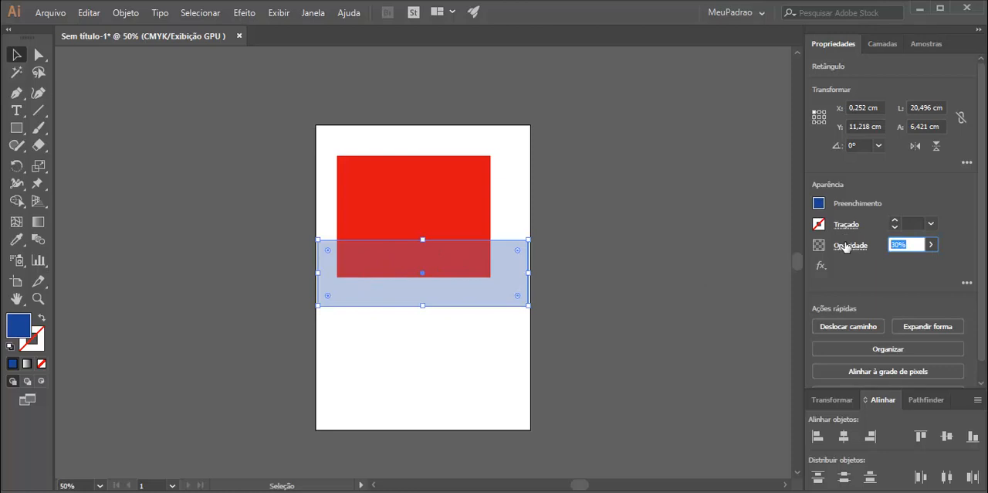
pyautogui.write('70')
pyautogui.press('Return')
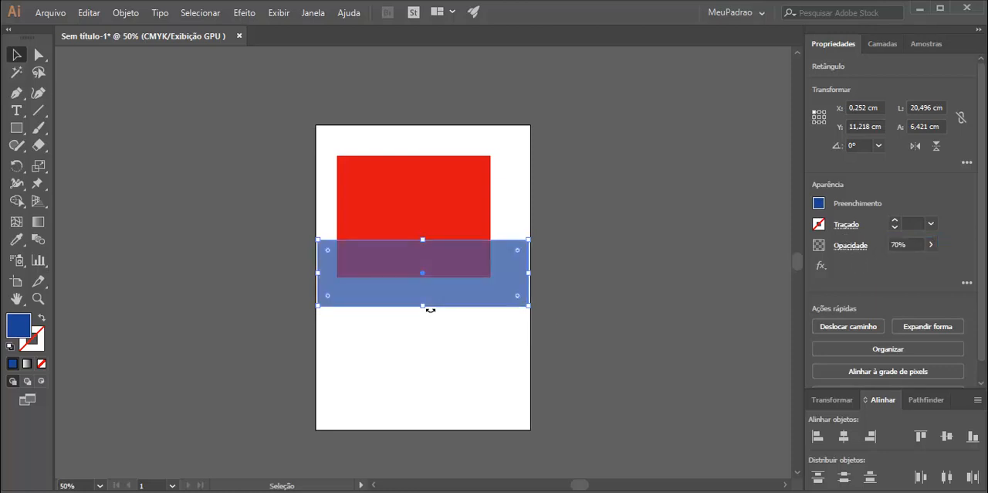